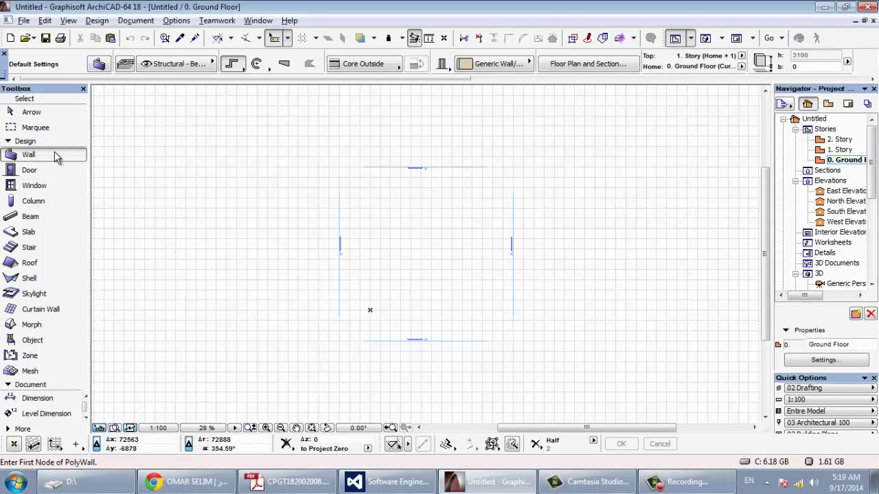
- Draw a vertical wall, about 24801 mm long, on the ArchiCAD Layer in the plan's right half
click(182, 63)
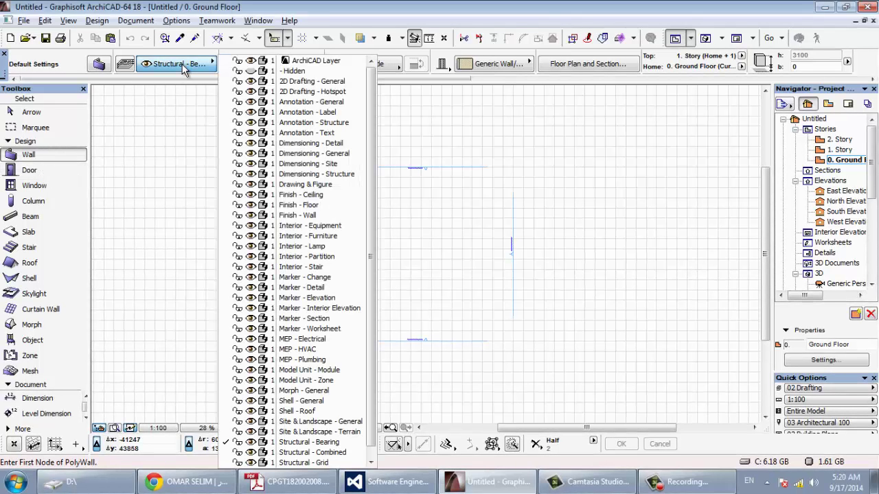
click(312, 63)
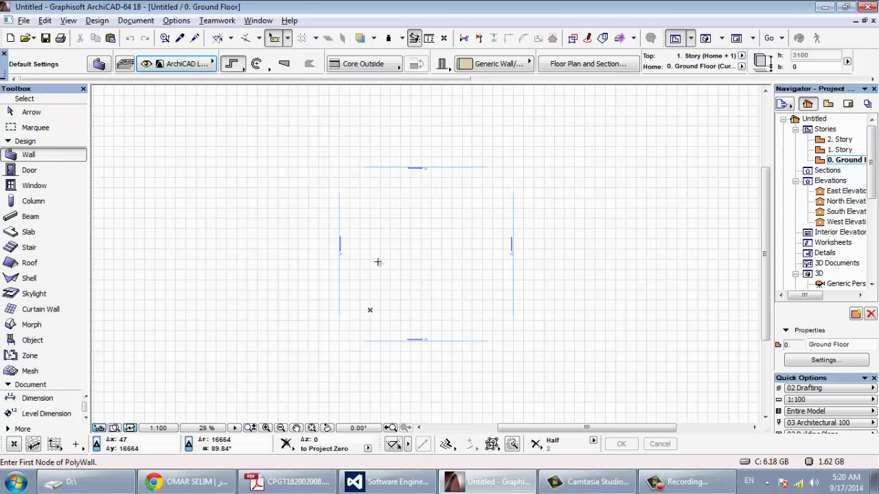
click(487, 318)
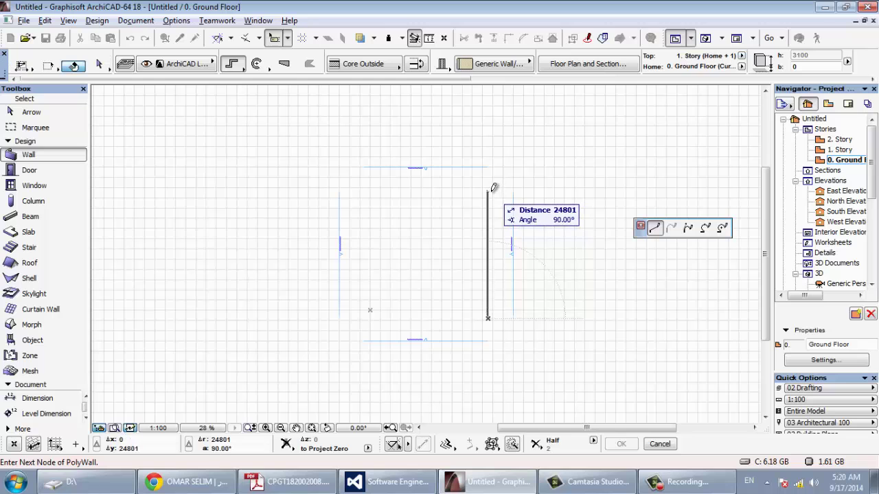
click(488, 188)
scroll(491, 187, up, 5)
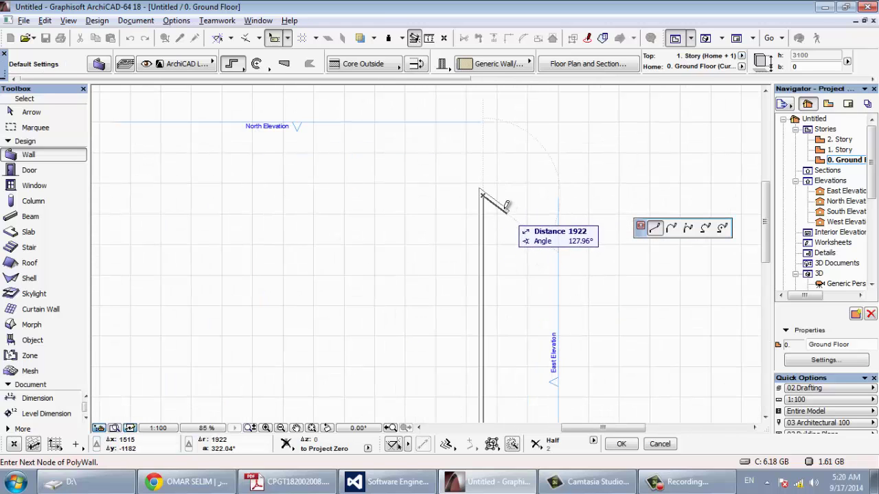
click(483, 192)
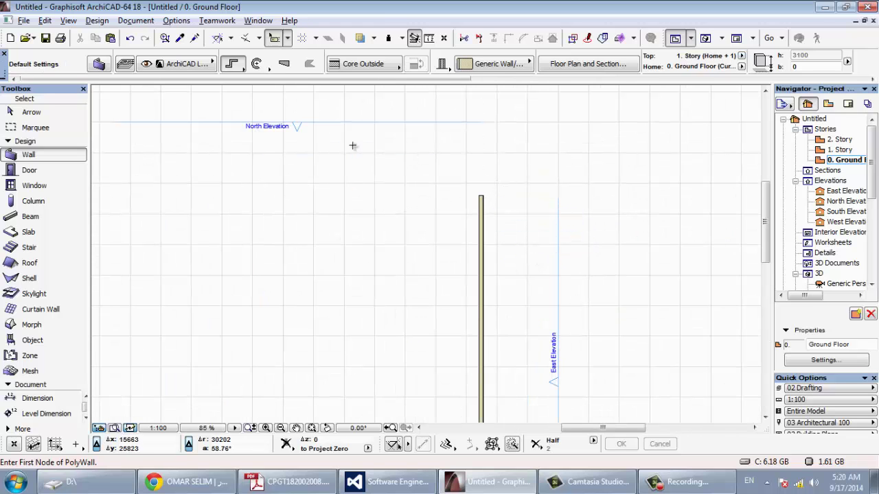
scroll(435, 131, down, 3)
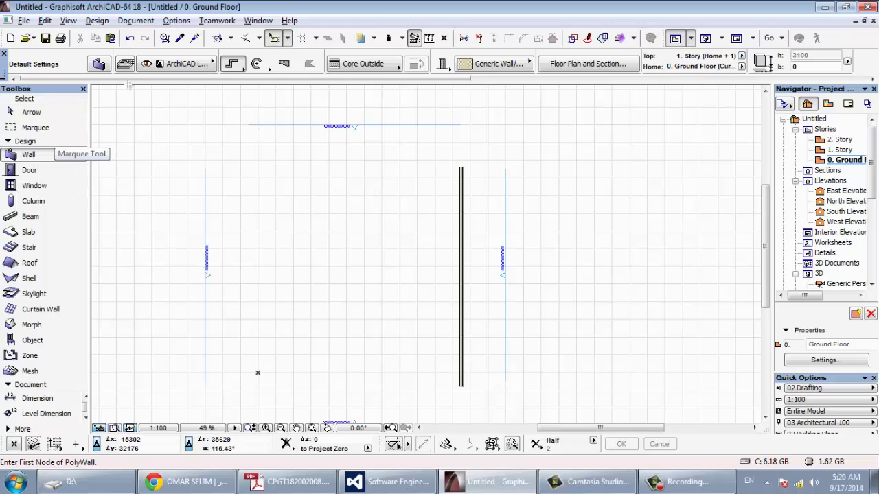
click(162, 64)
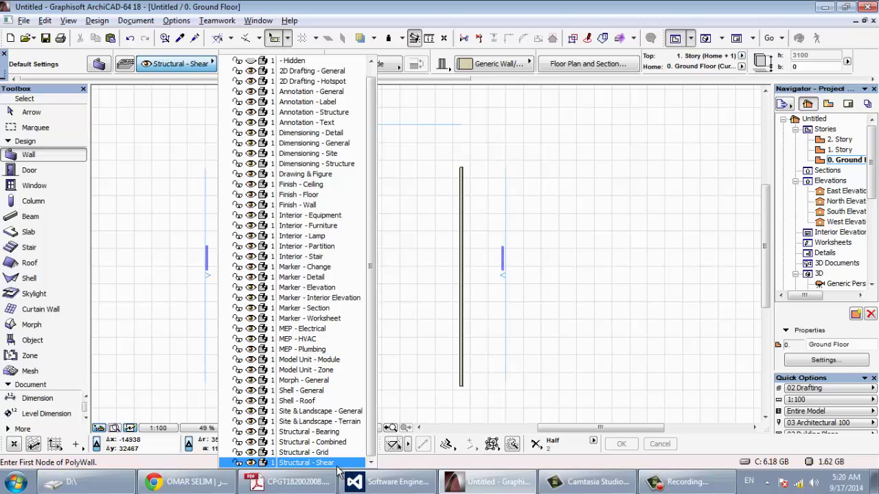
- Draw a second vertical wall on the Structural - Shear layer, parallel and just left of the first
click(337, 465)
click(420, 390)
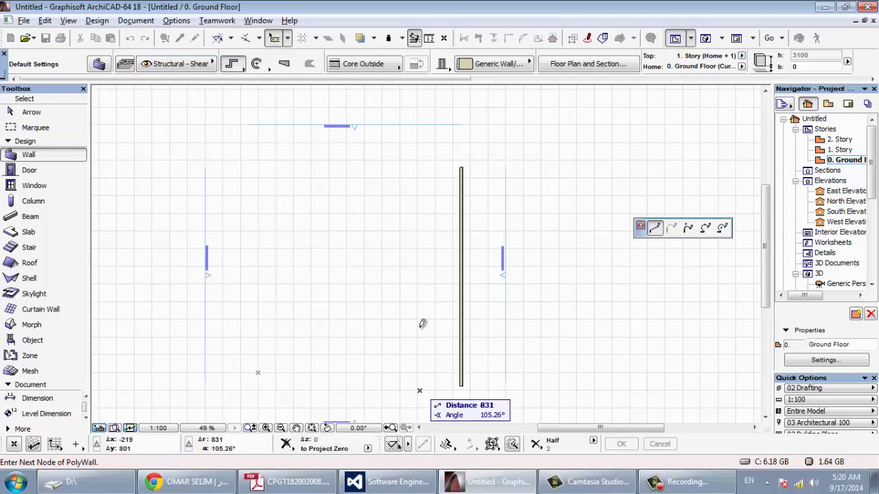
click(421, 168)
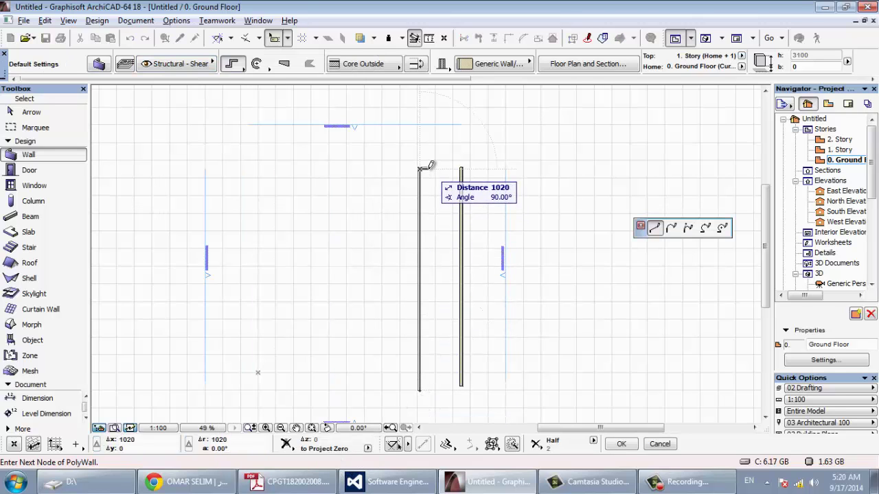
click(421, 169)
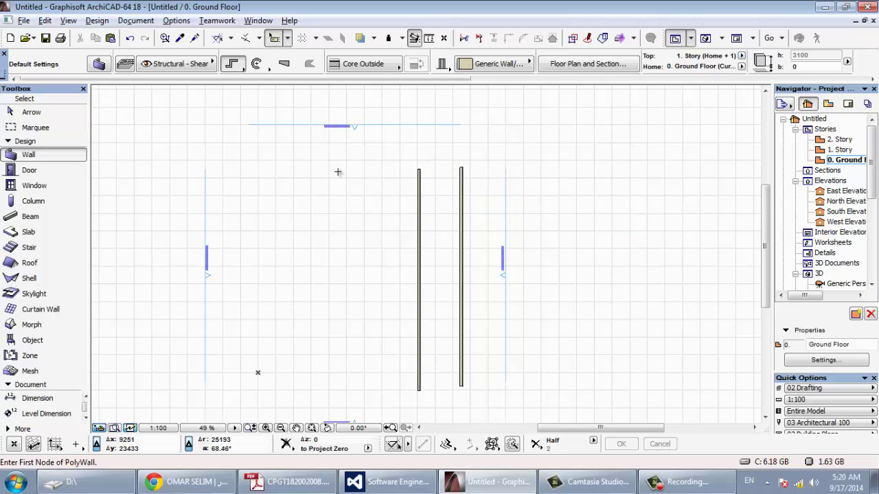
key(Escape)
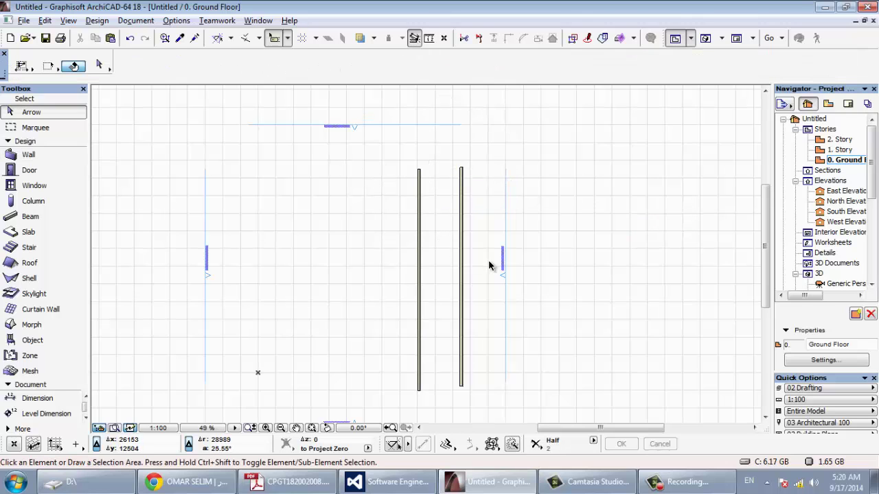
click(28, 154)
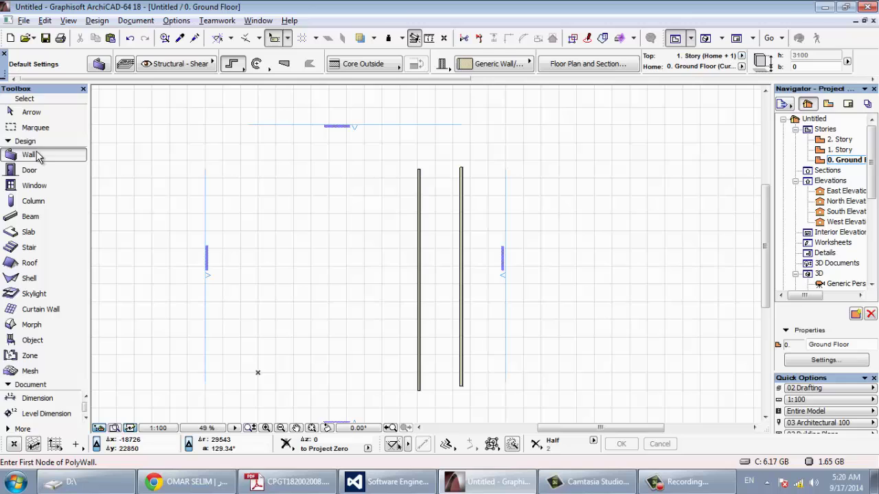
- Hide the Structural - Shear layer in Layer Settings so only the first wall shows
click(125, 65)
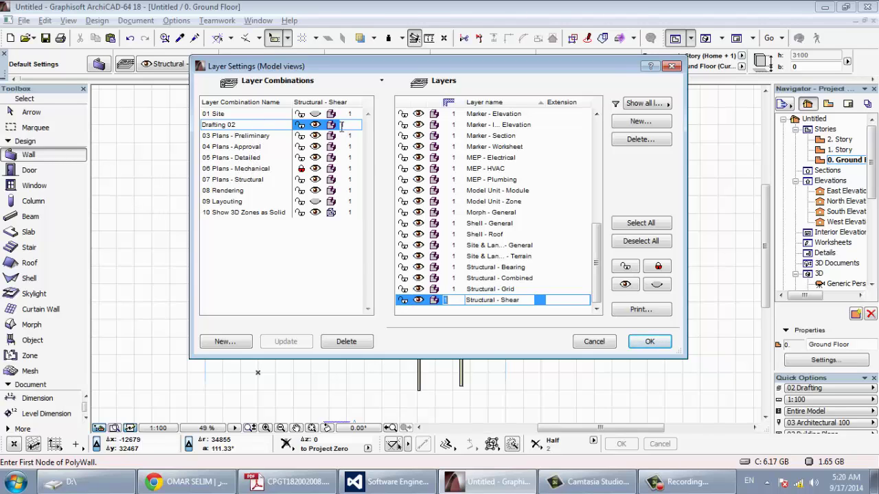
click(418, 301)
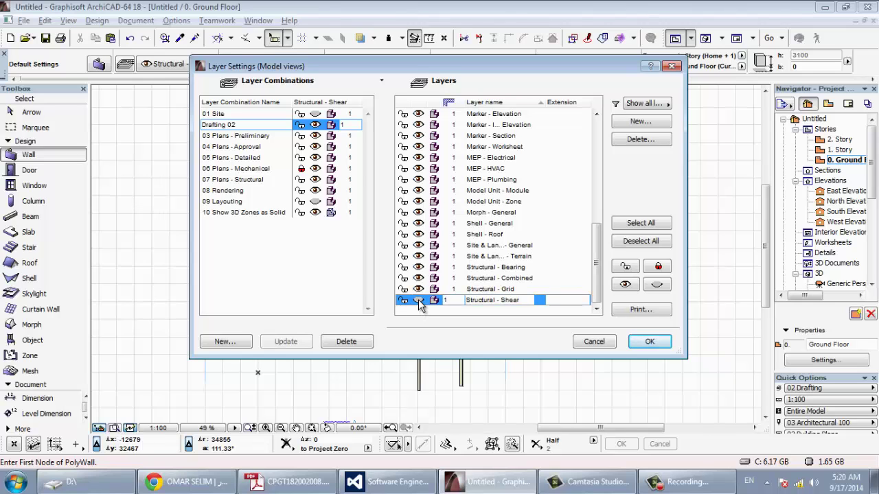
click(649, 342)
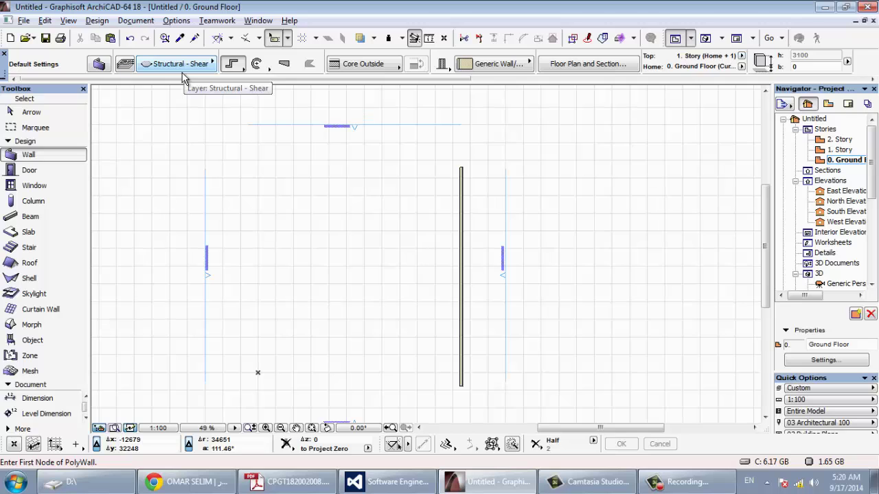
click(383, 160)
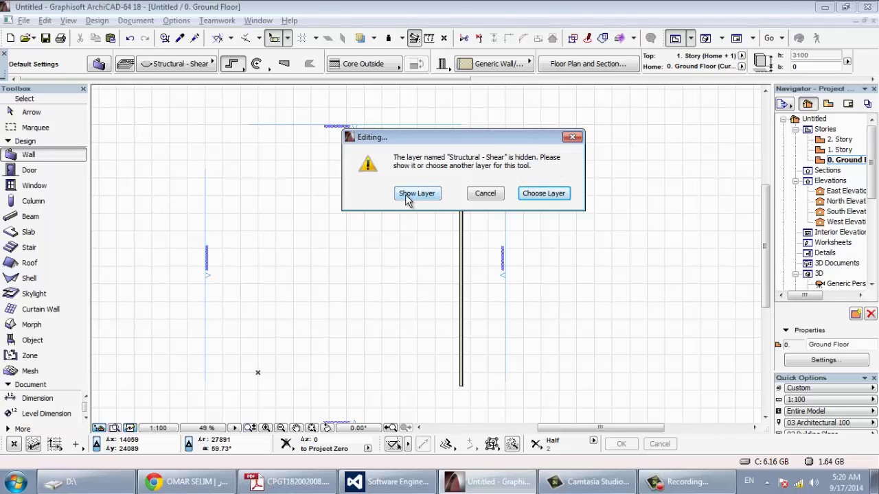
click(555, 195)
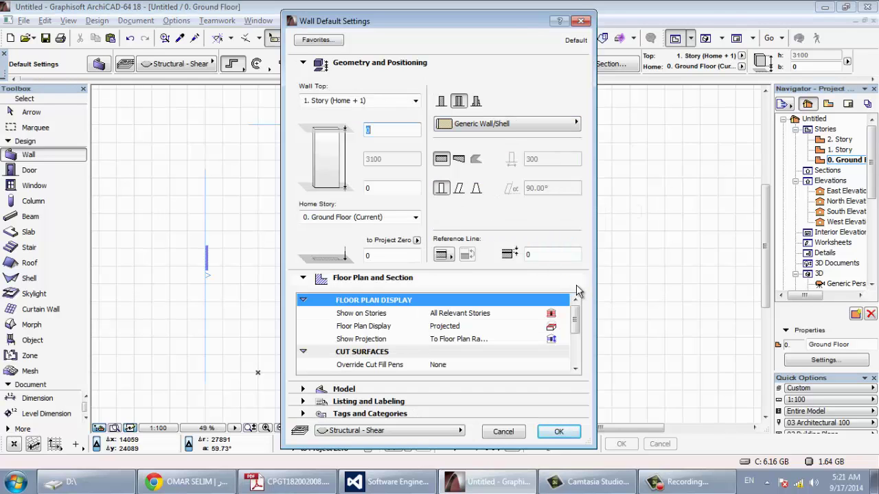
click(558, 431)
key(Escape)
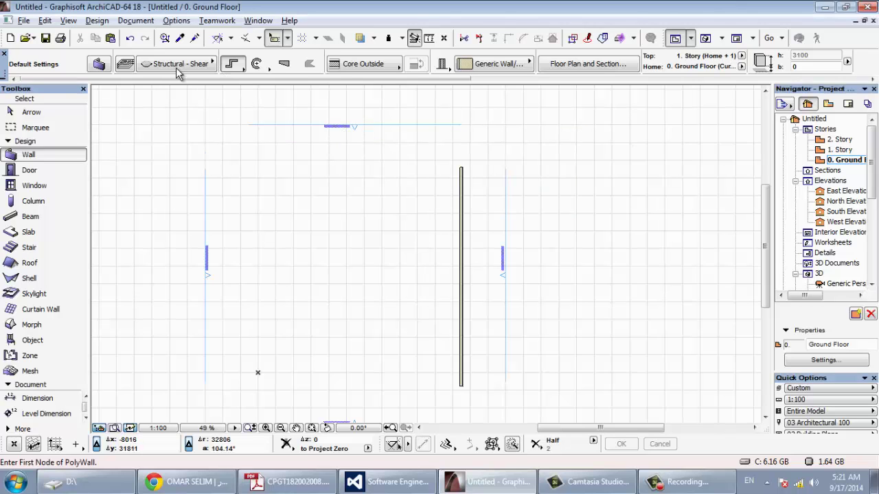
click(177, 63)
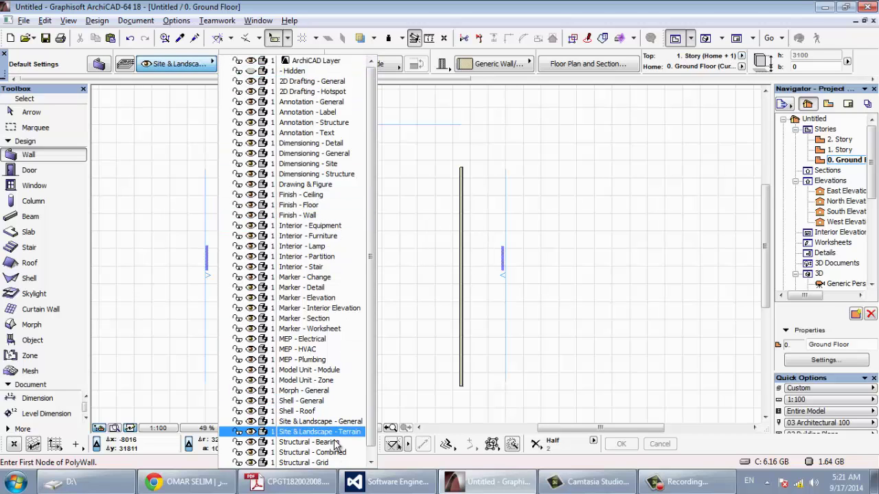
click(128, 131)
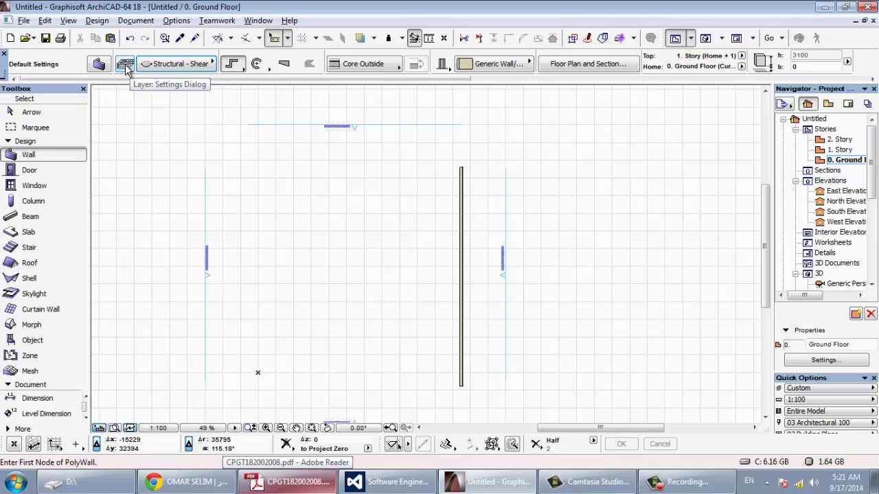
- Create a new layer named ANY NAME in Layer Settings and toggle its lock
click(125, 64)
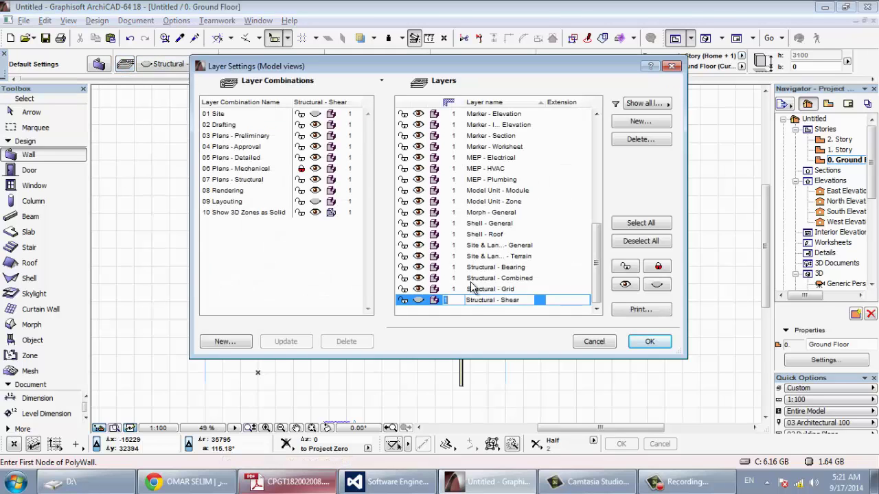
click(652, 123)
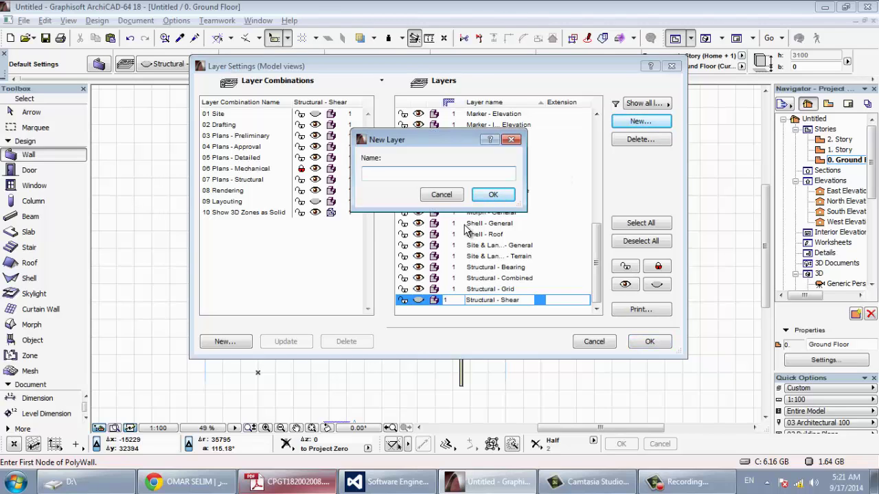
text(ANY NAME)
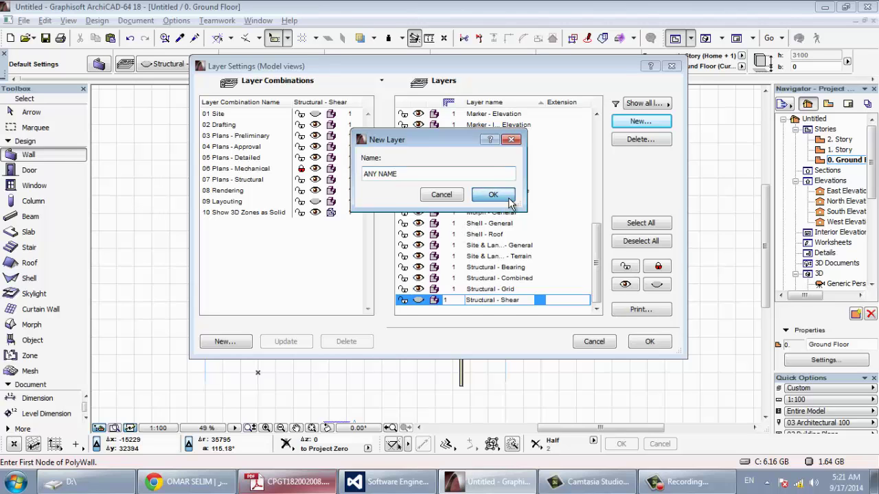
click(494, 195)
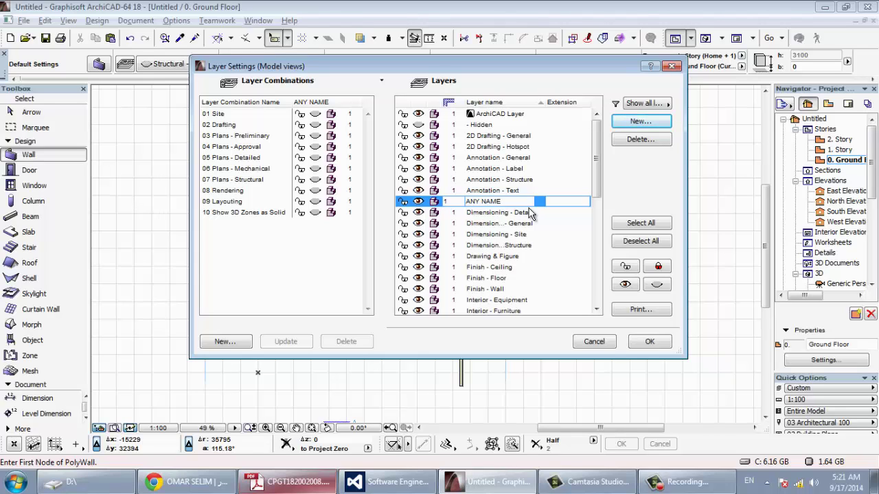
click(404, 203)
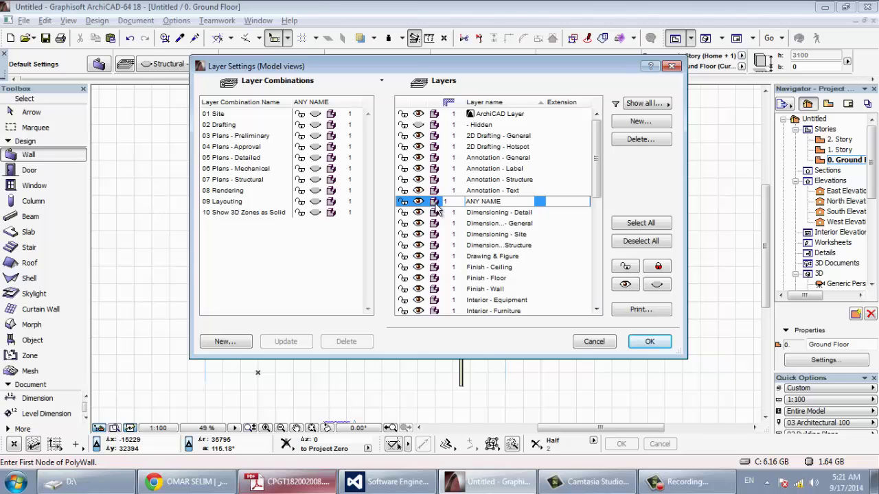
click(648, 341)
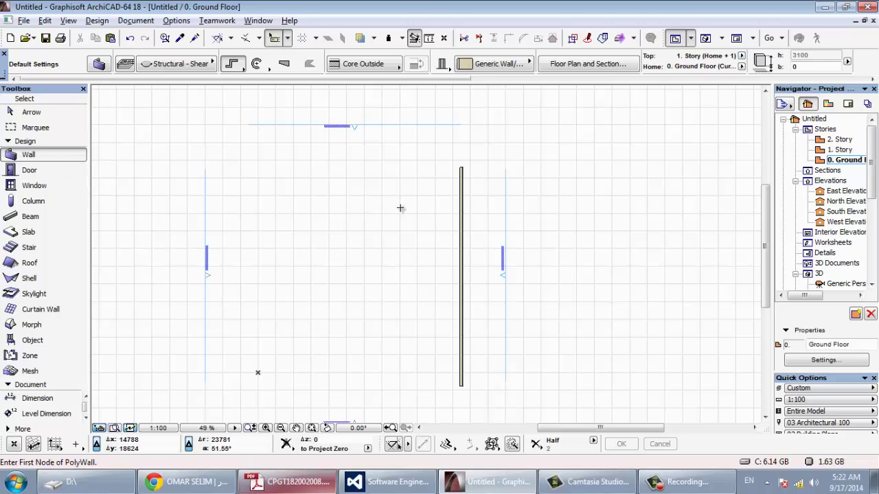
- Answer the warning that Structural - Shear is hidden by choosing to pick another layer
click(410, 171)
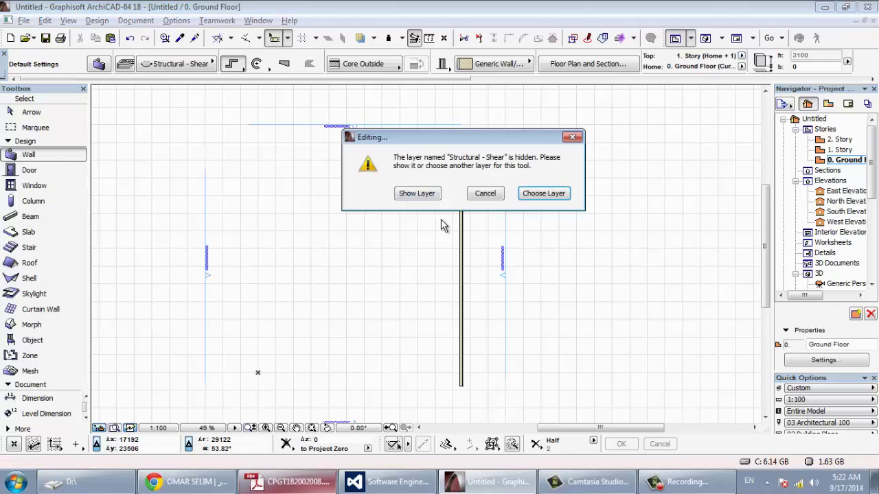
click(549, 195)
click(186, 63)
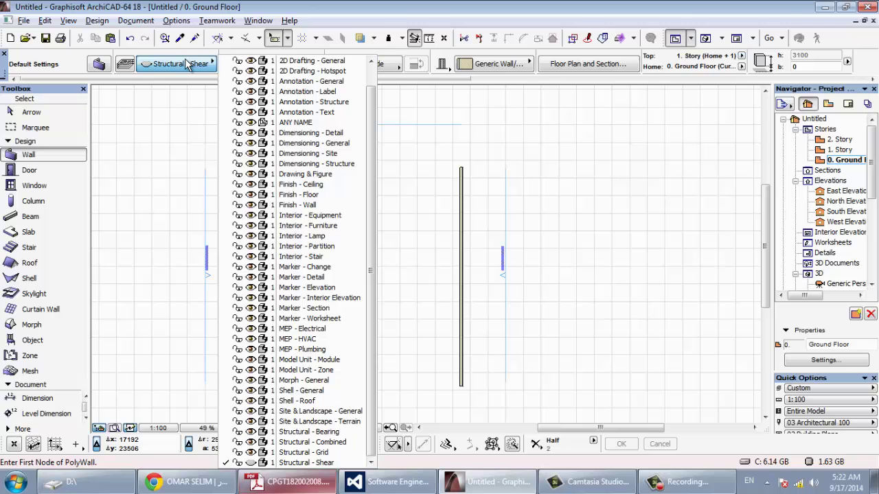
- Draw a vertical wall on the ANY NAME layer to the left of the first wall
click(317, 127)
click(390, 156)
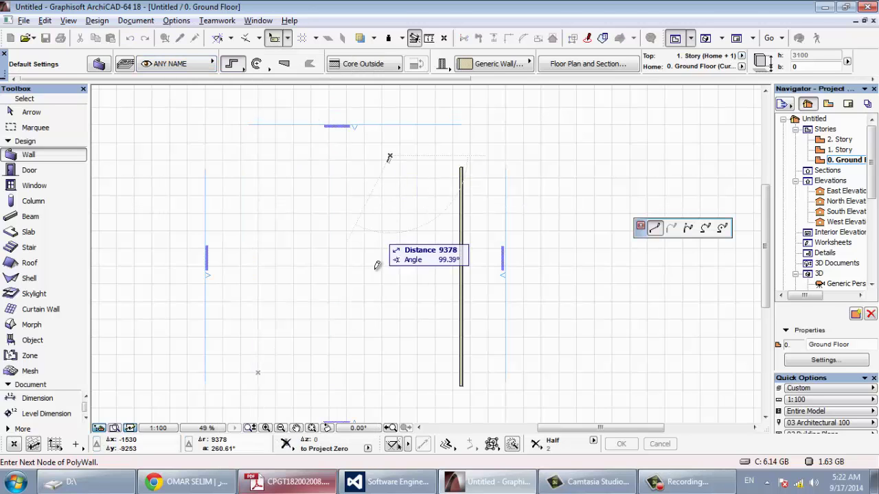
click(391, 385)
double_click(391, 383)
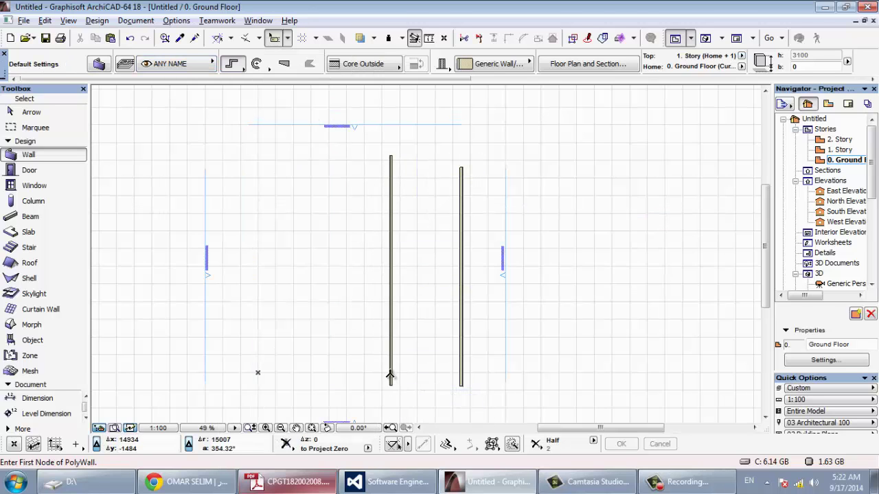
scroll(398, 326, up, 3)
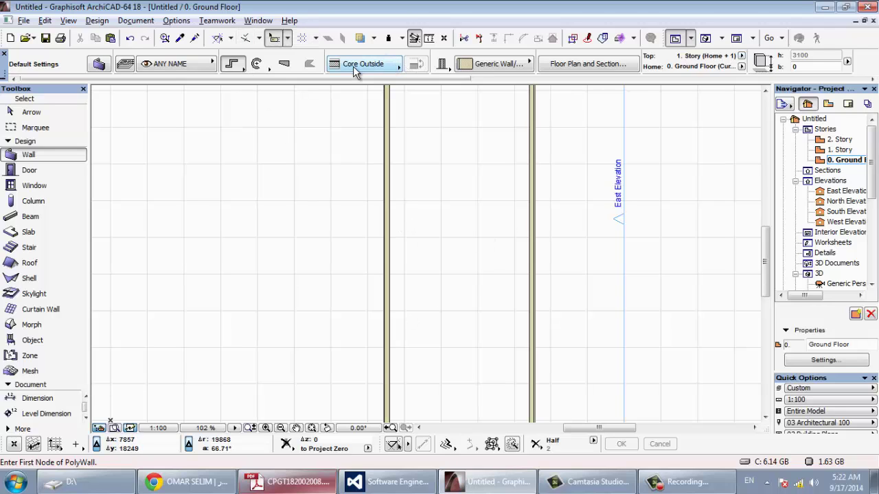
key(F3)
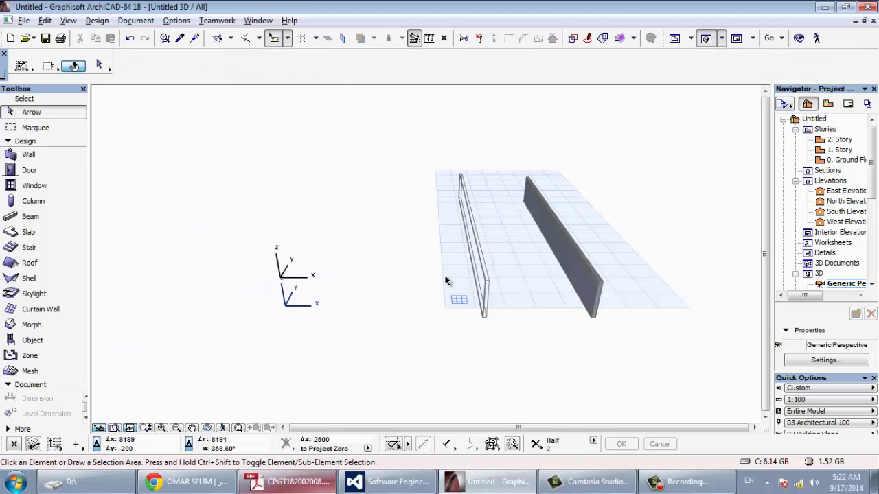
- Orbit the 3D view to inspect the solid and wireframe walls, then bring up Layer Settings
scroll(454, 268, up, 3)
mouse_move(518, 259)
shift+middle_down()
mouse_move(693, 257)
mouse_move(569, 290)
shift+middle_up()
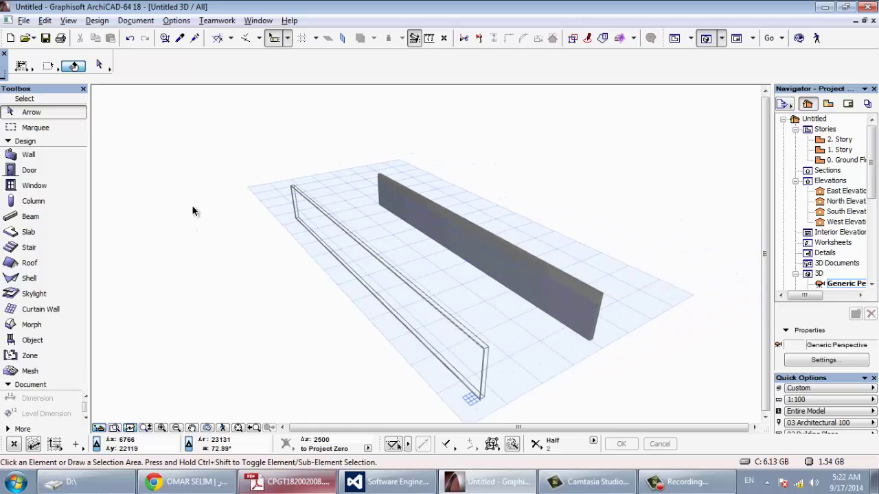
click(30, 159)
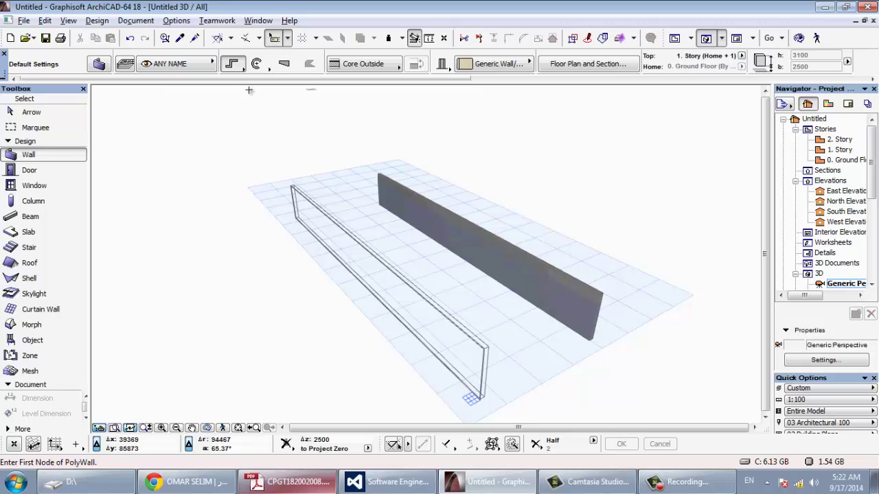
click(130, 68)
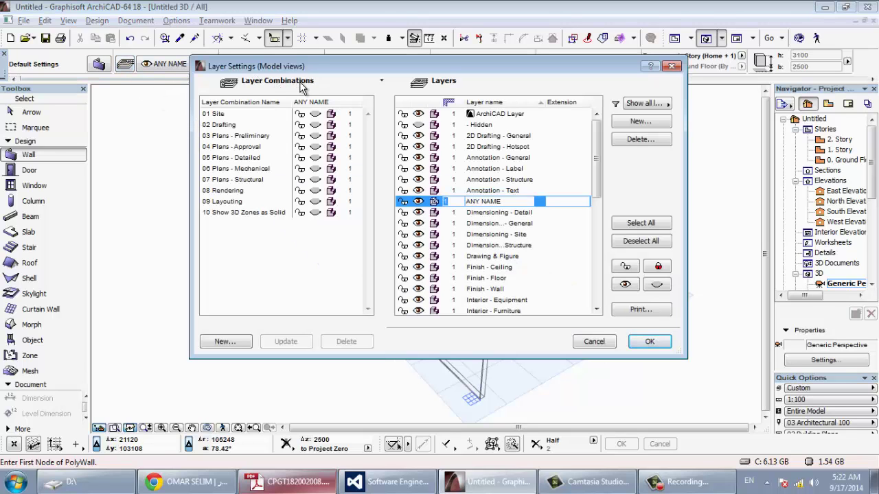
- Create a new layer combination named A
click(218, 342)
text(A)
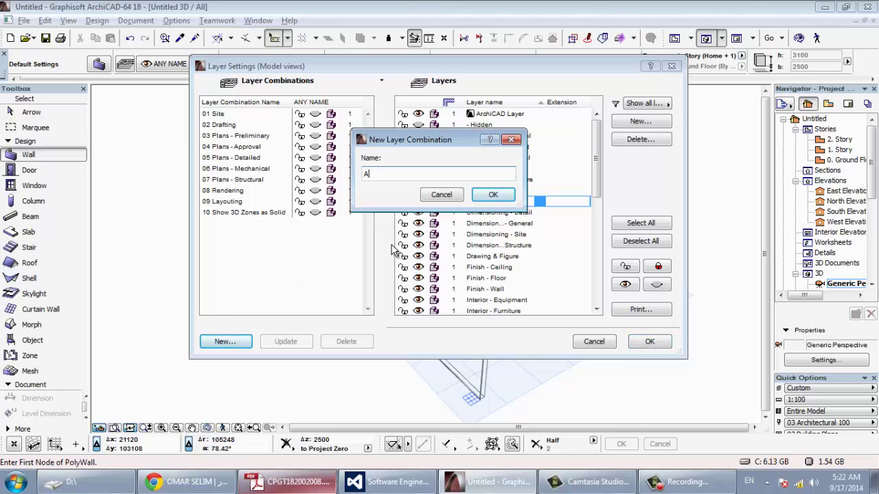
click(493, 194)
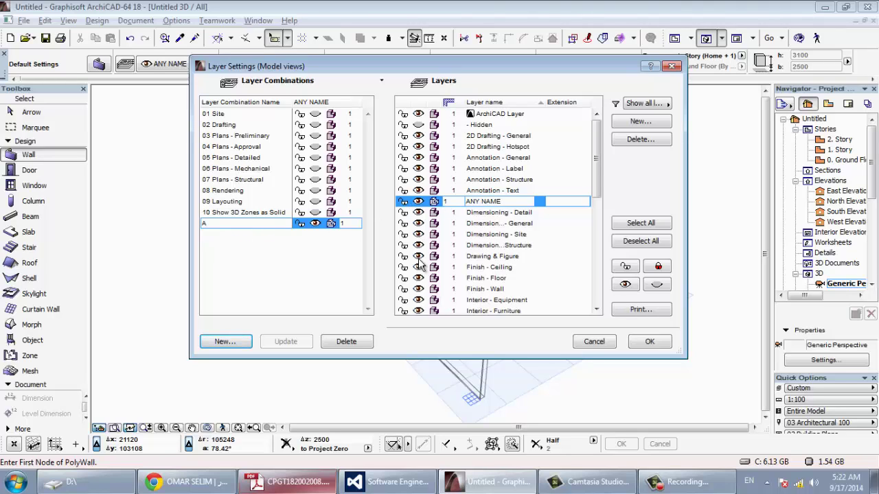
- Review the 08 Rendering, 05 Plans - Detailed and 02 Drafting combinations, then close Layer Settings
double_click(221, 192)
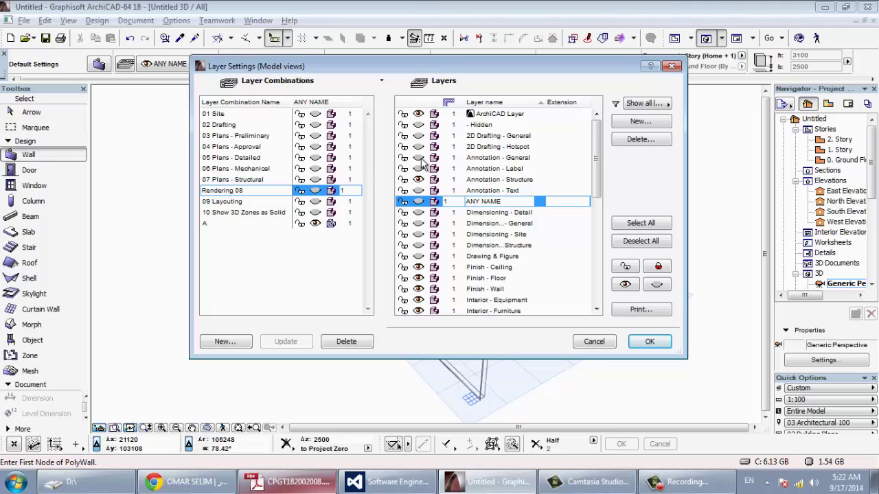
click(246, 157)
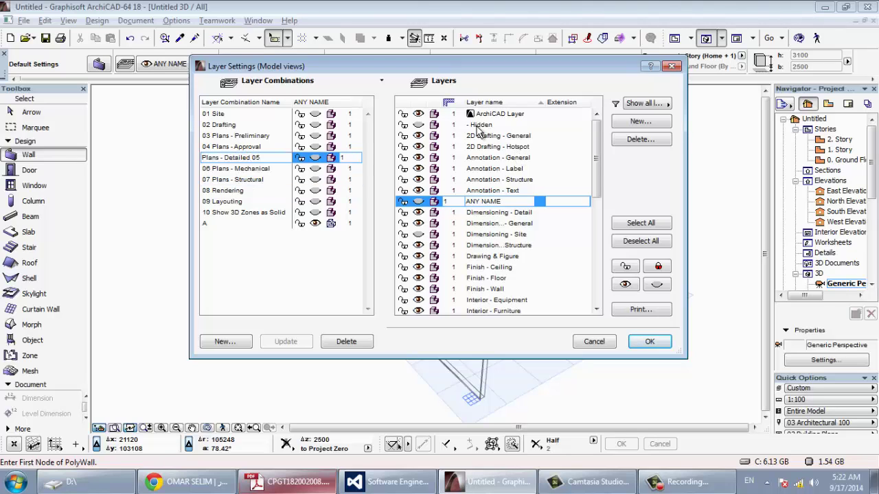
click(244, 127)
text(02)
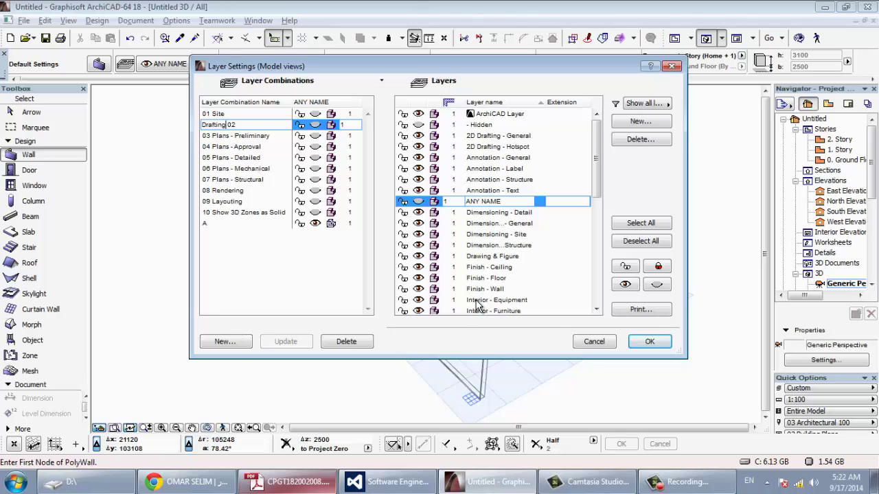
key(Return)
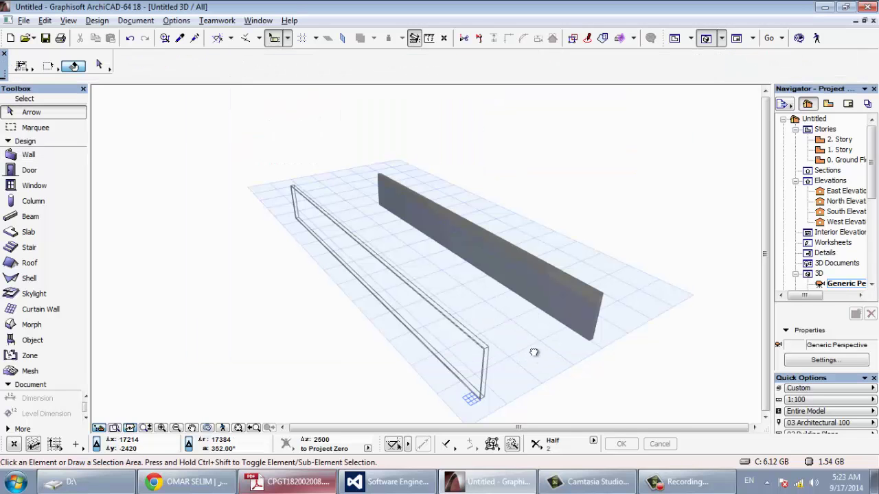
- Show the Quick Options palette from the Navigator's context menu
shift+middle_drag(534, 353, 475, 337)
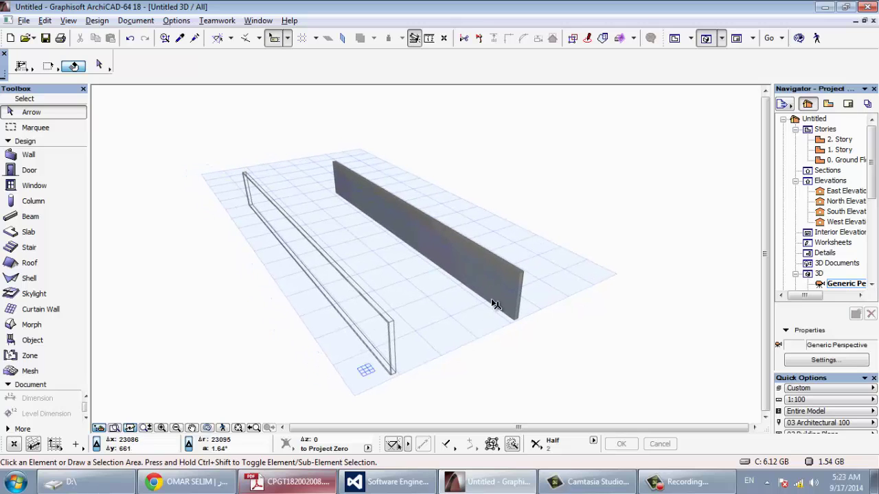
right_click(810, 320)
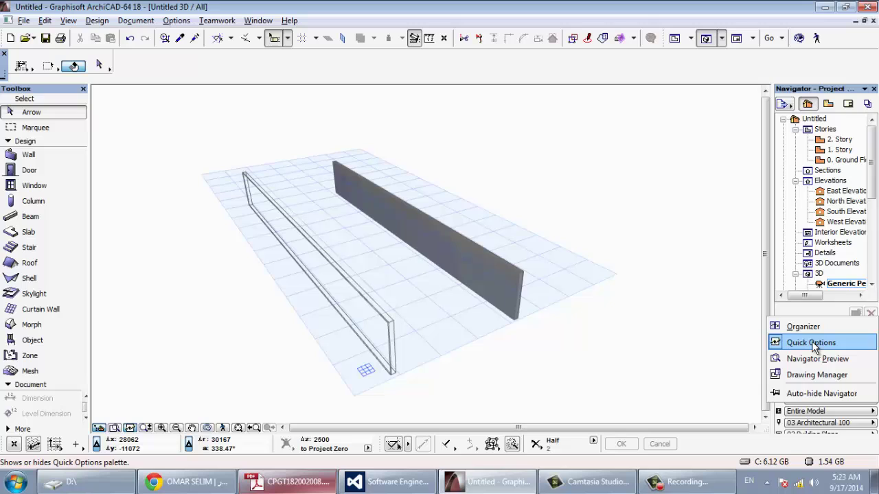
click(811, 341)
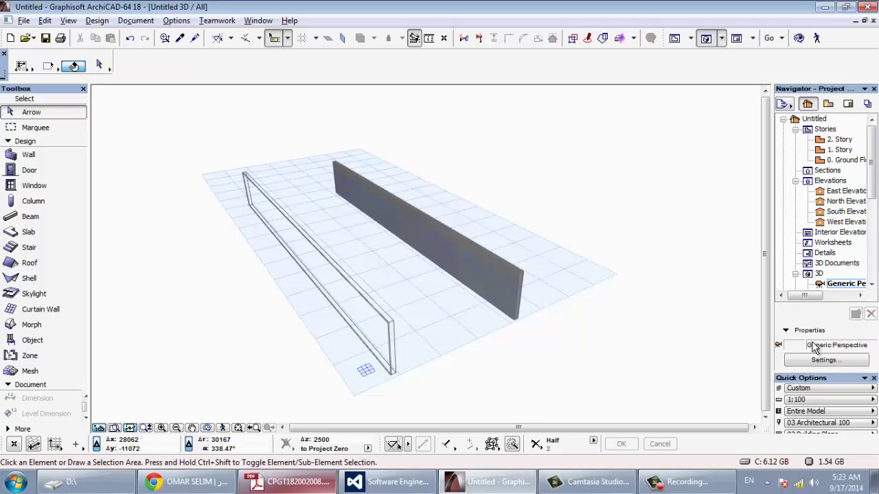
- Switch layer combinations through 08 Rendering, 06 Plans - Mechanical and 01 Site, ending on 09 Layouting
click(834, 390)
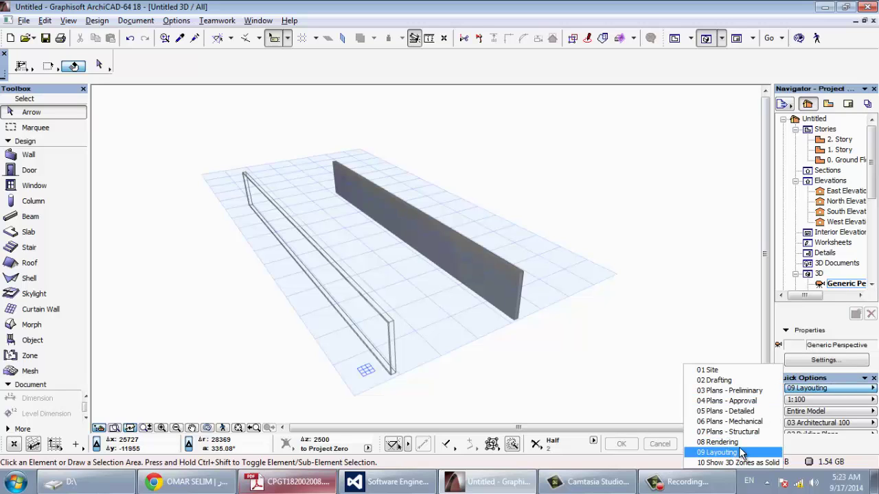
click(718, 442)
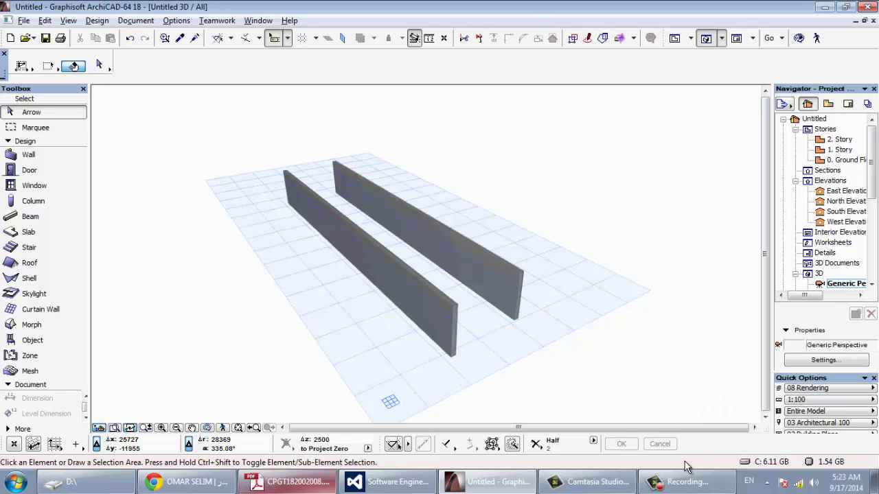
click(808, 389)
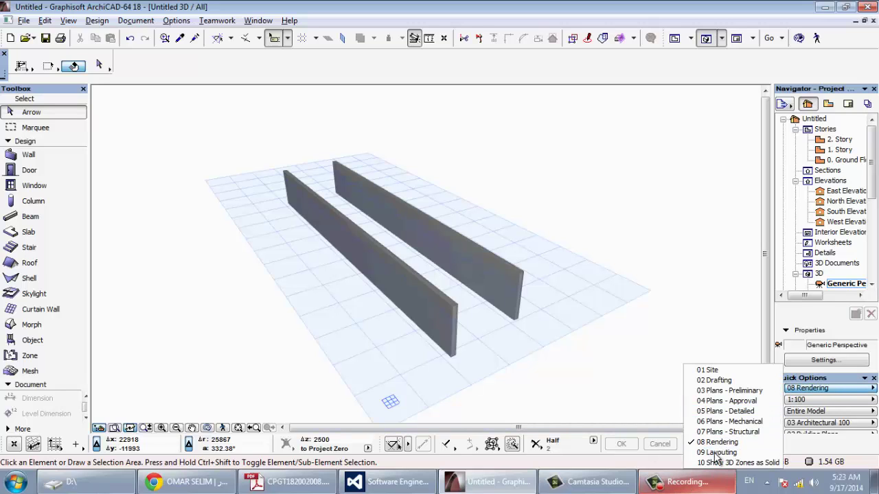
click(758, 427)
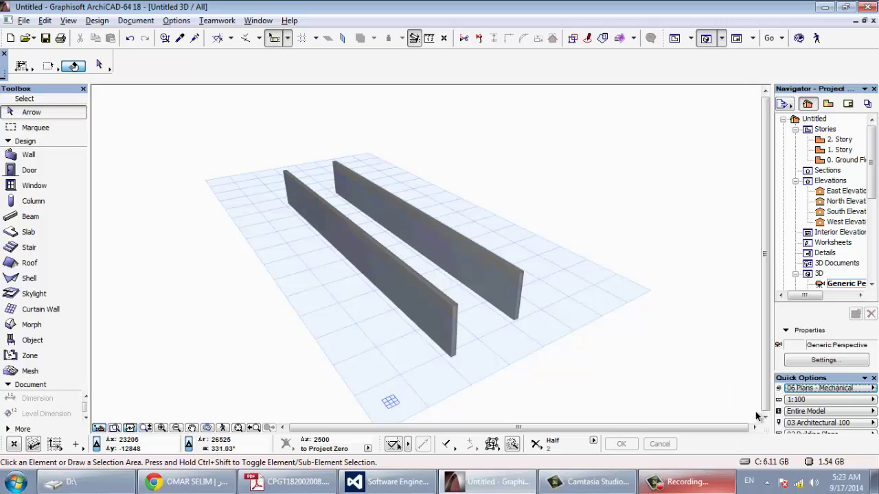
click(806, 389)
click(714, 370)
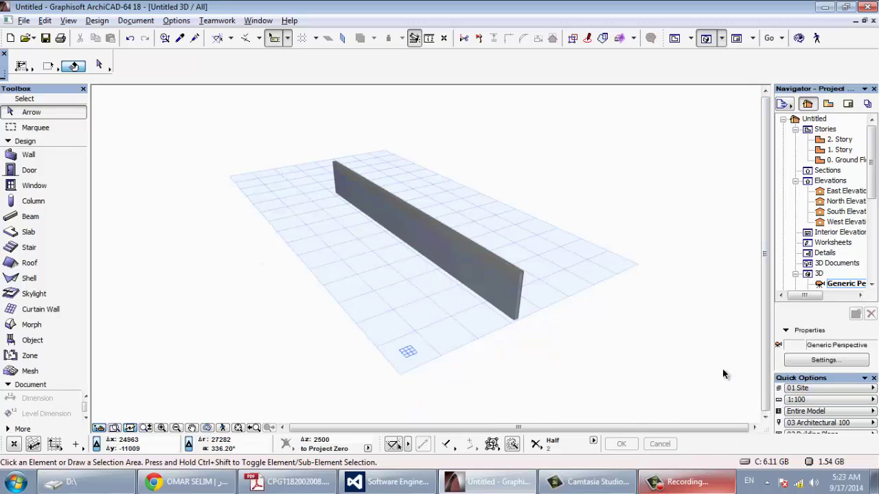
click(807, 390)
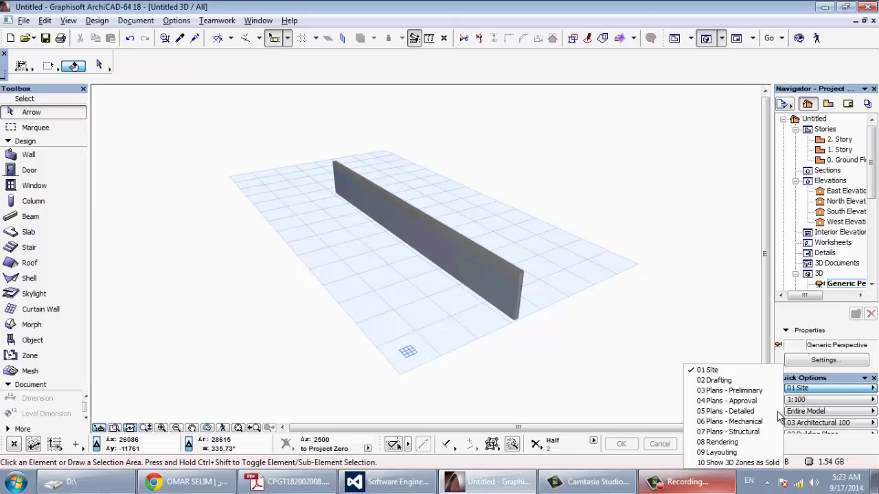
click(738, 452)
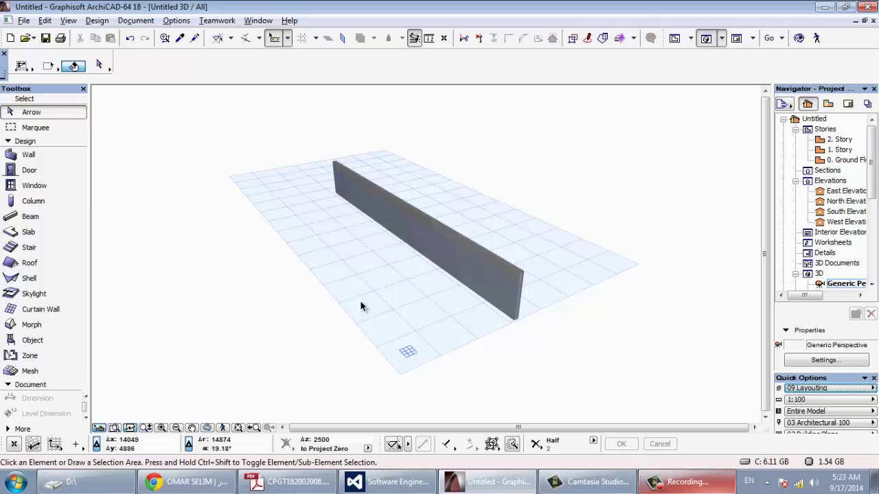
- Change the drawing scale from 1:100 to 1:500 in Quick Options and reselect the Wall tool
click(802, 401)
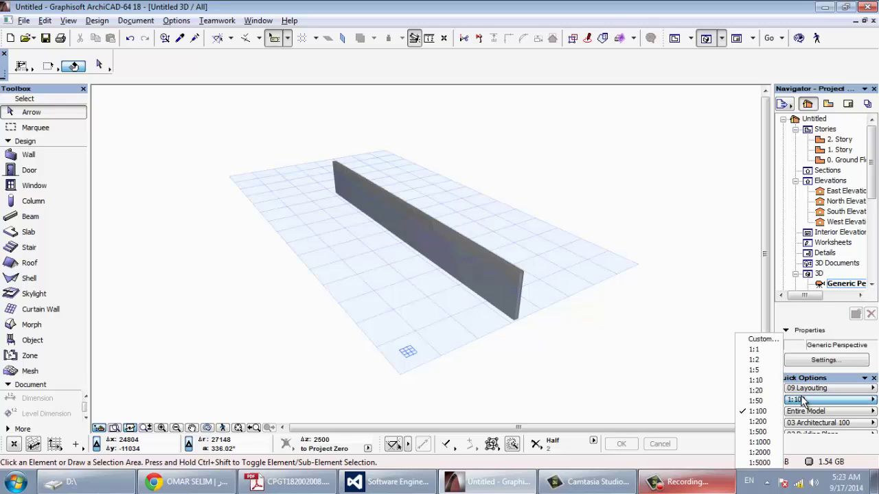
click(778, 433)
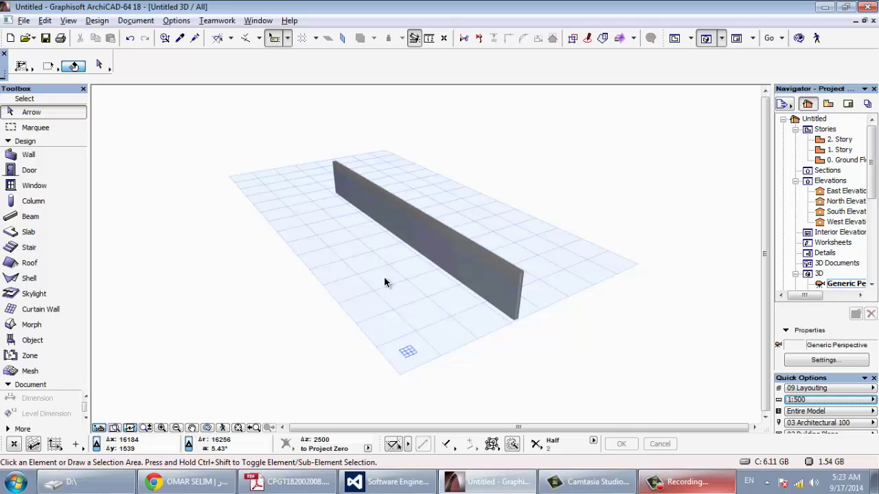
click(28, 155)
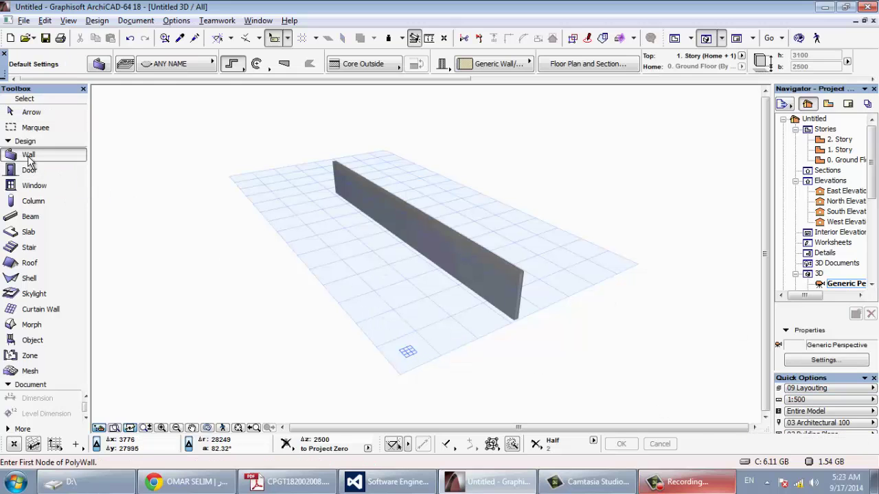